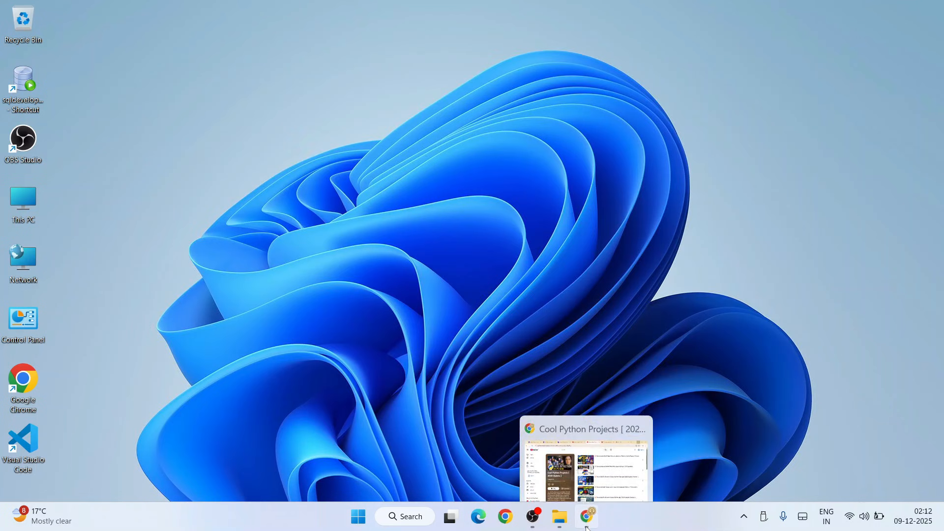
Step: Switch to Chrome, search for "intellij idea download" in the empty tab and open JetBrains' Download IntelliJ IDEA page
left_click(587, 528)
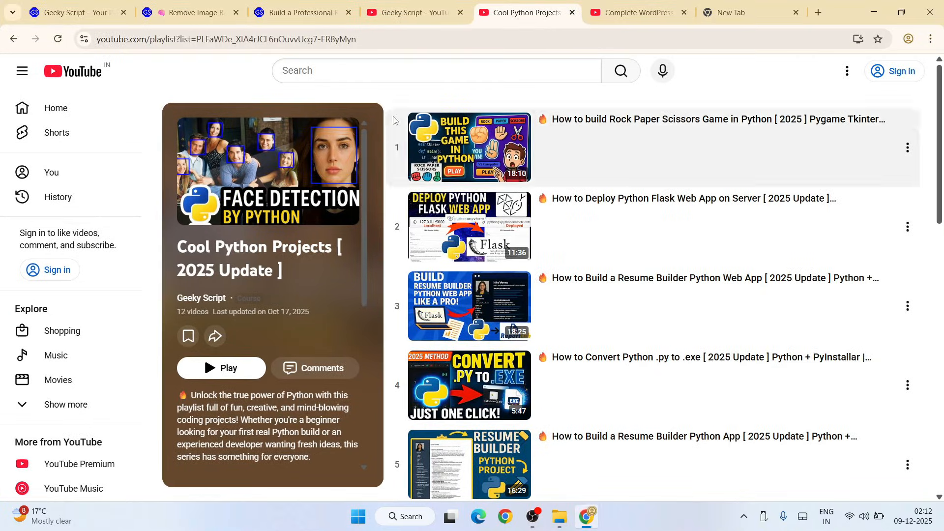
left_click(703, 10)
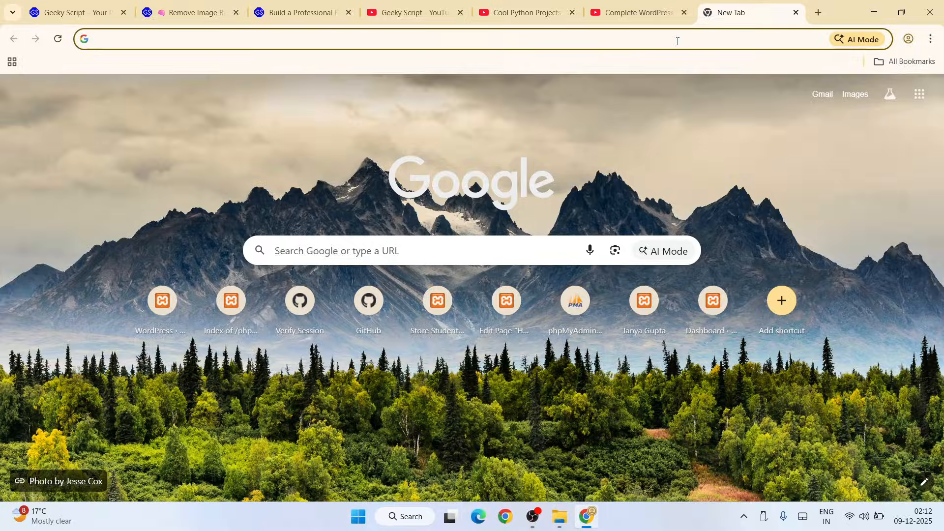
left_click(677, 42)
type("intellij")
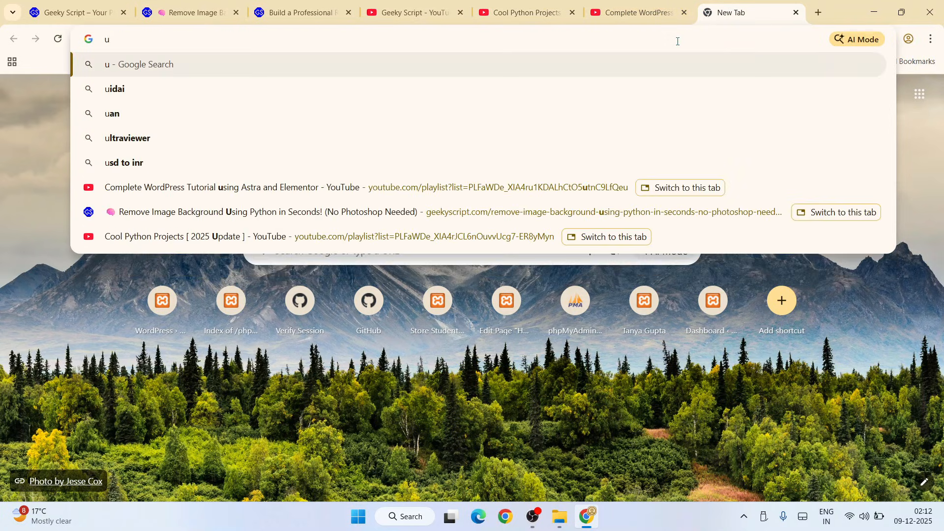
key("Down")
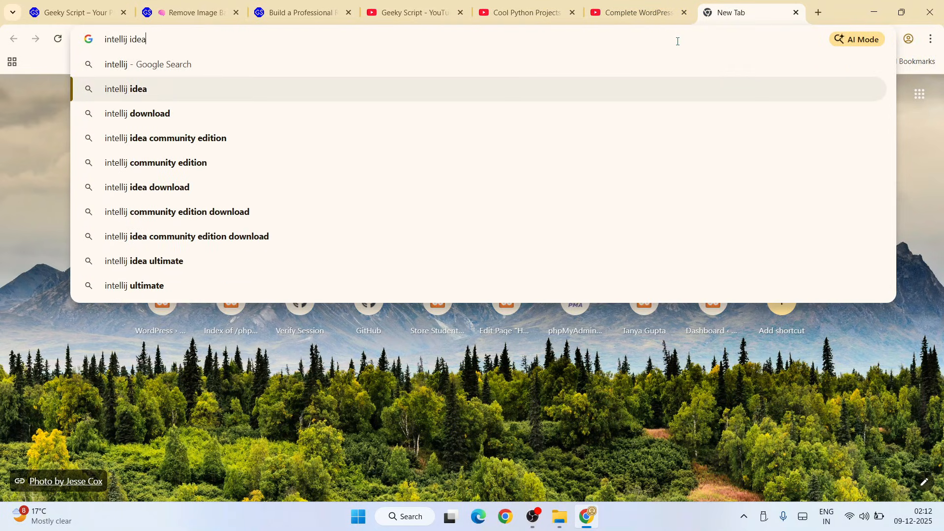
key("Down")
key("Down")
key("Return")
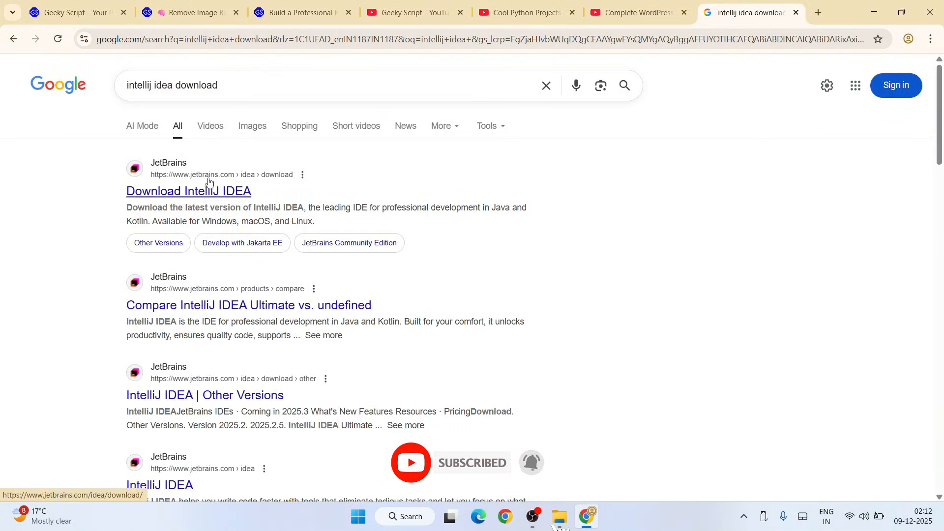
left_click(208, 193)
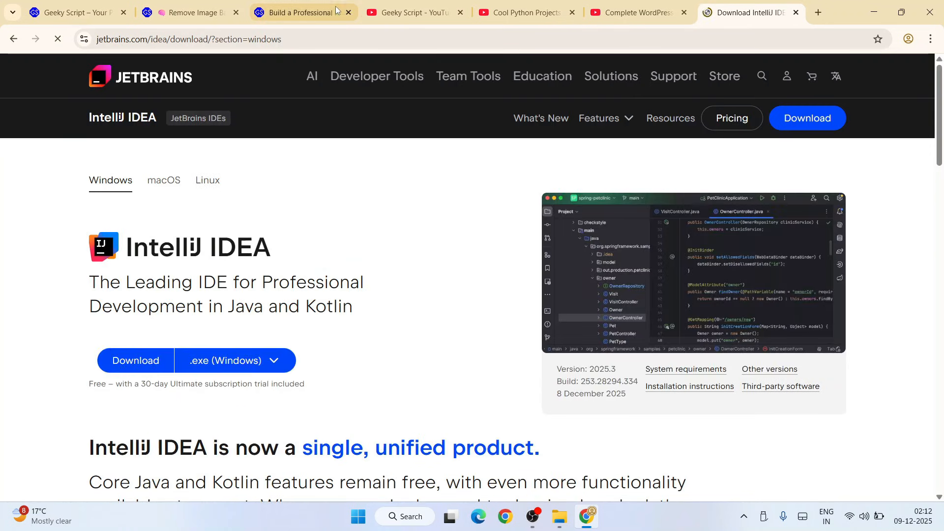
Step: Examine the IntelliJ IDEA download page's address, product title and the notice about the single, unified product
left_click(306, 32)
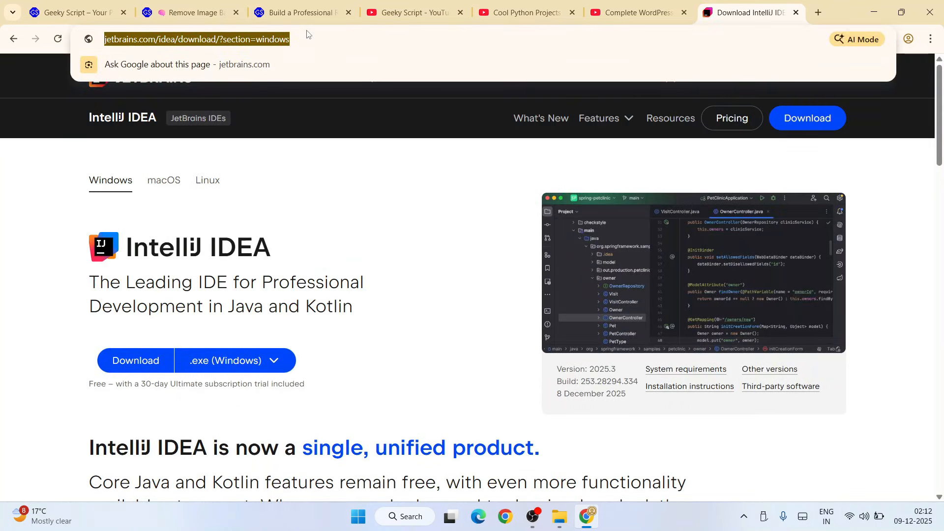
left_click(339, 192)
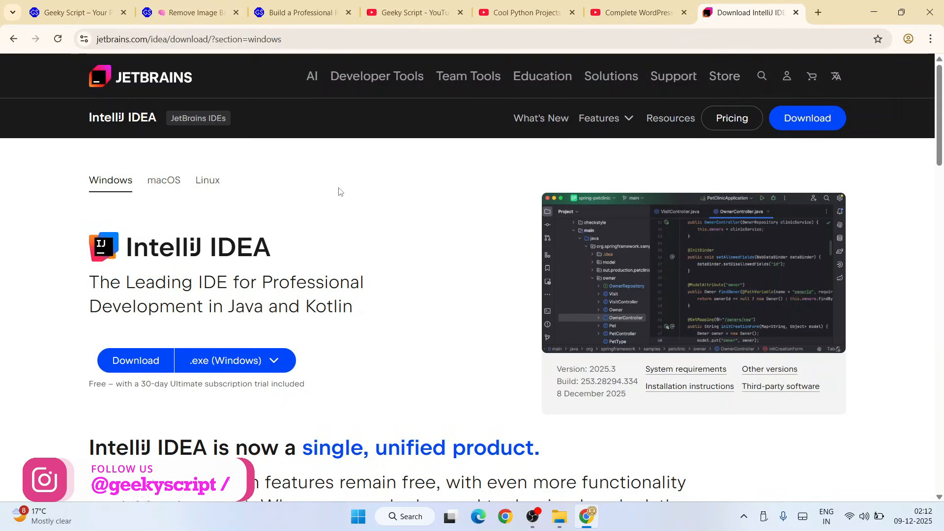
left_click_drag(134, 247, 296, 284)
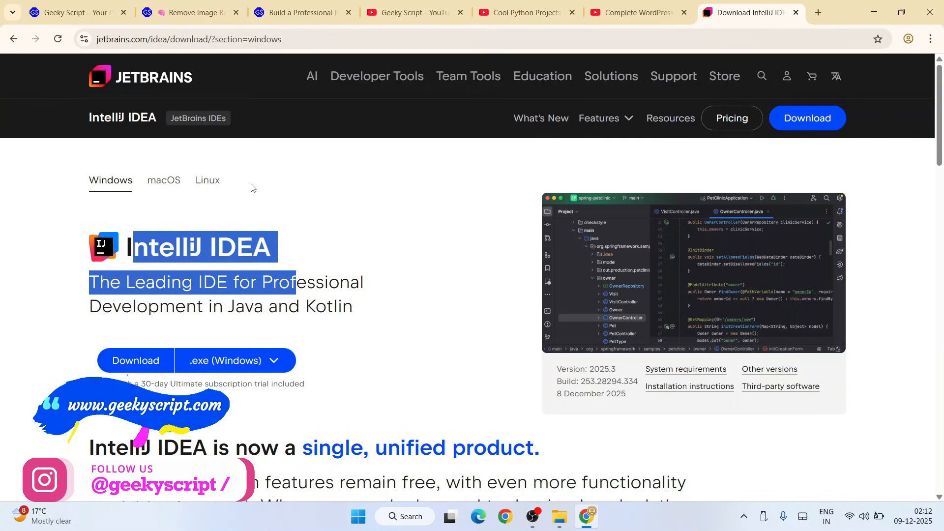
left_click(321, 223)
scroll(320, 223, "down", 4)
left_click_drag(96, 267, 563, 279)
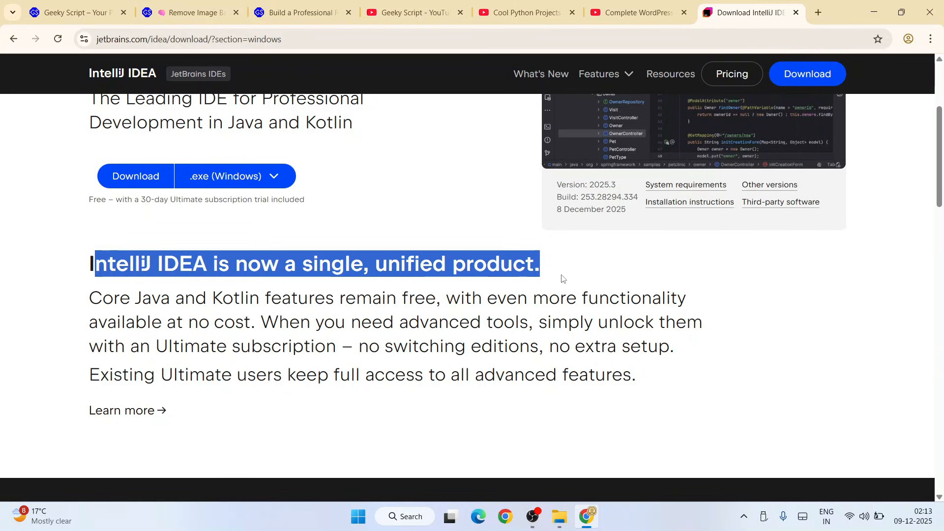
left_click(448, 337)
left_click_drag(344, 266, 566, 276)
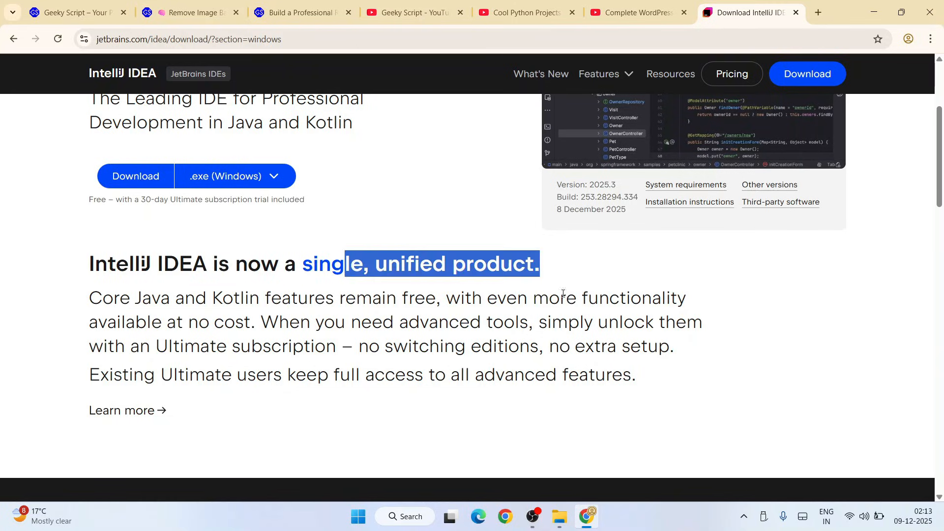
left_click(424, 338)
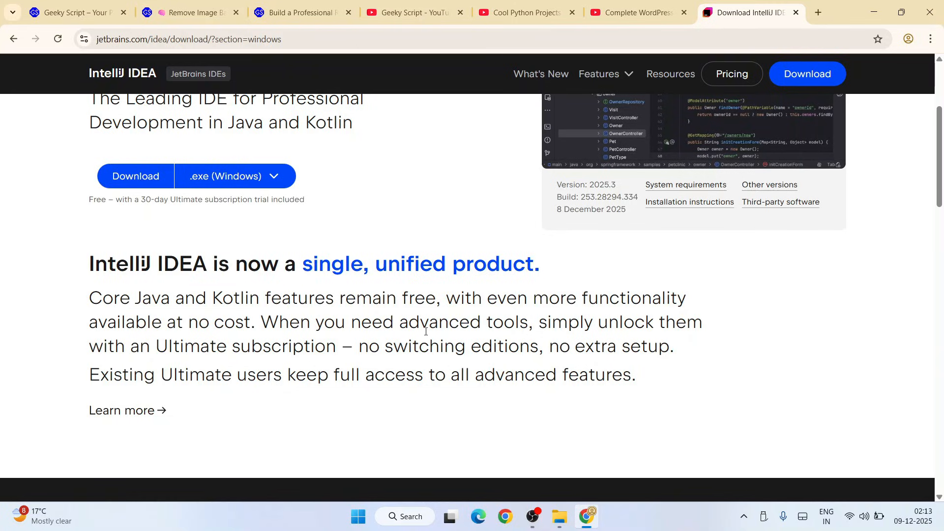
Step: Start downloading the Windows .exe installer of IntelliJ IDEA and cancel the download
left_click(146, 179)
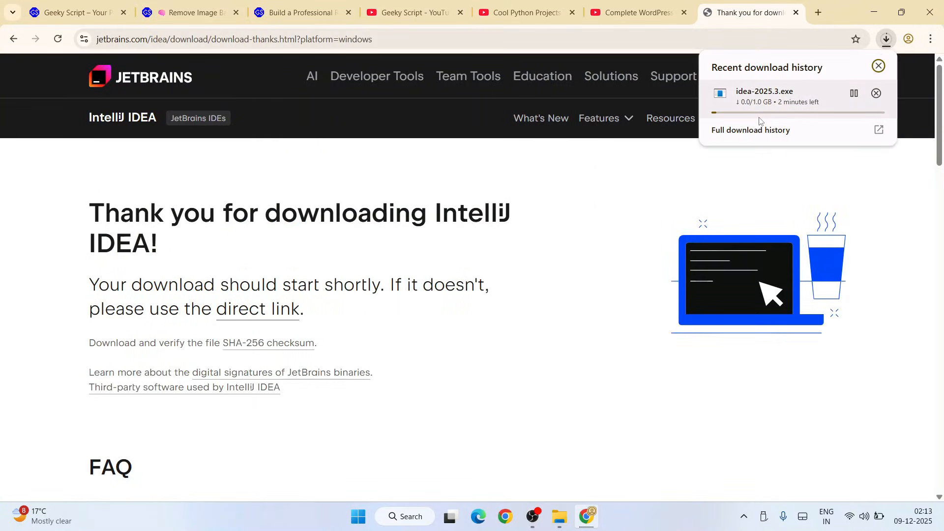
left_click(876, 95)
Step: Switch to File Explorer and launch the idea-2025.3.exe installer from the files folder in Downloads
left_click(874, 13)
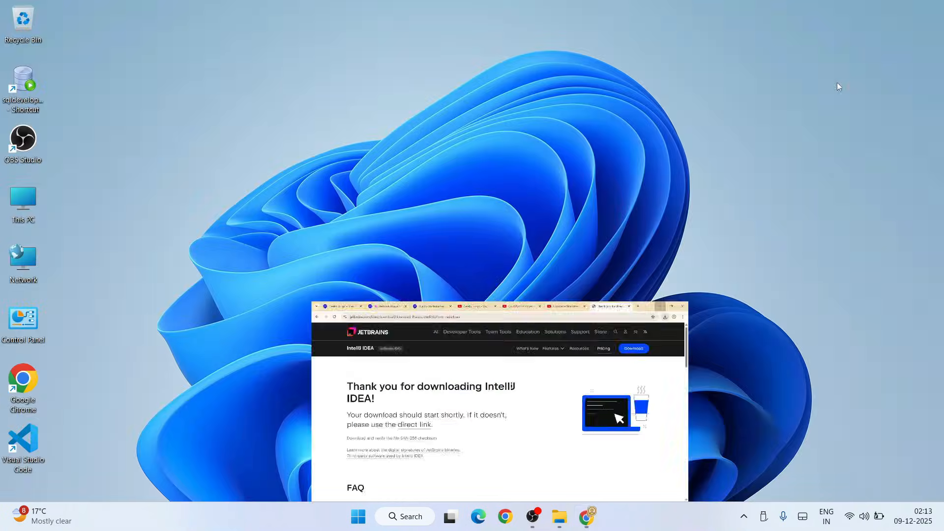
left_click(564, 517)
left_click(151, 129)
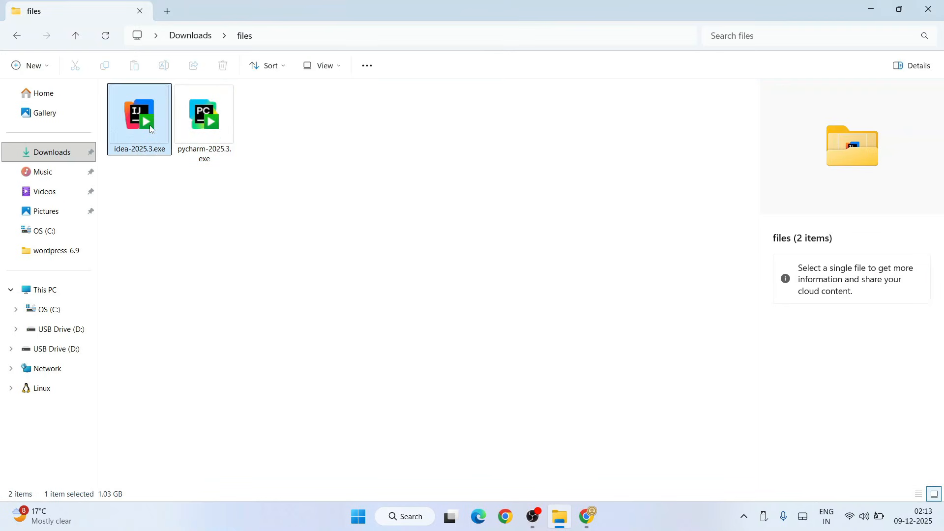
double_click(151, 129)
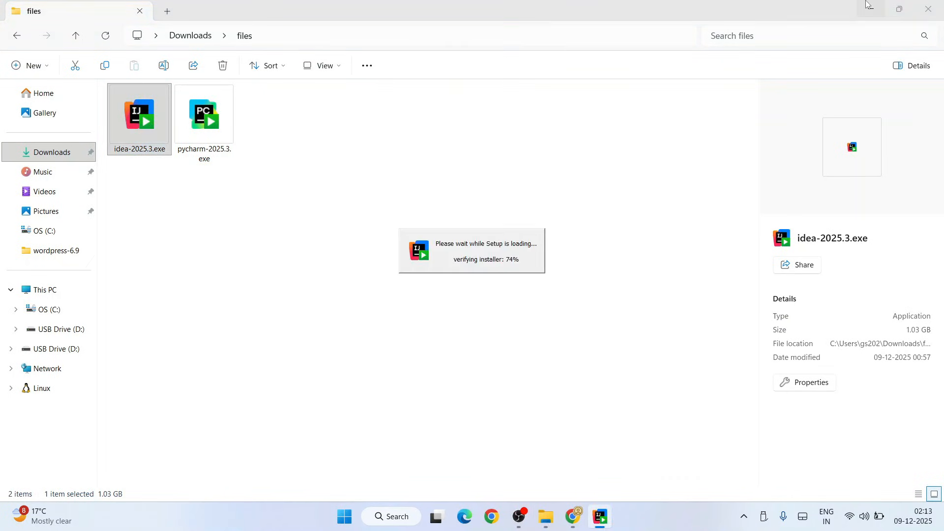
left_click(870, 8)
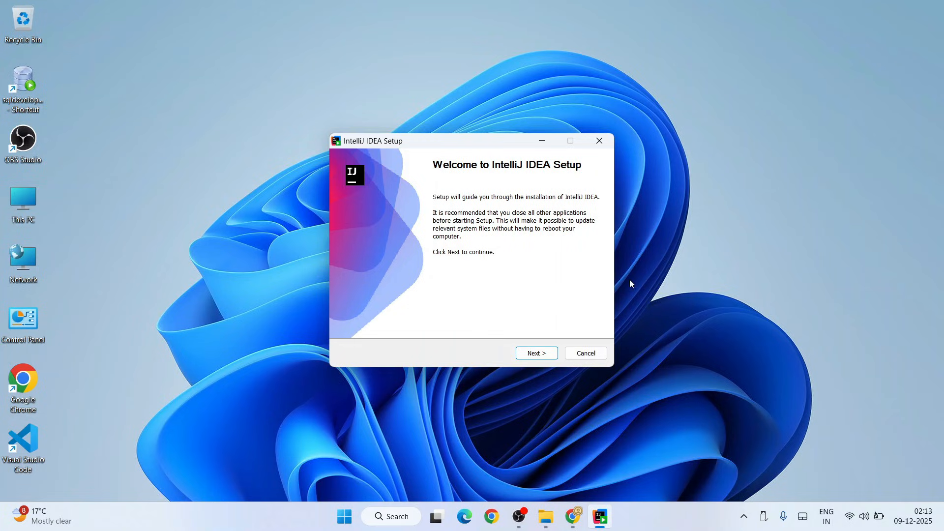
Step: Go past the setup's welcome page and accept C:\Program Files\JetBrains\IntelliJ IDEA 2025.3 as the destination folder
left_click(536, 353)
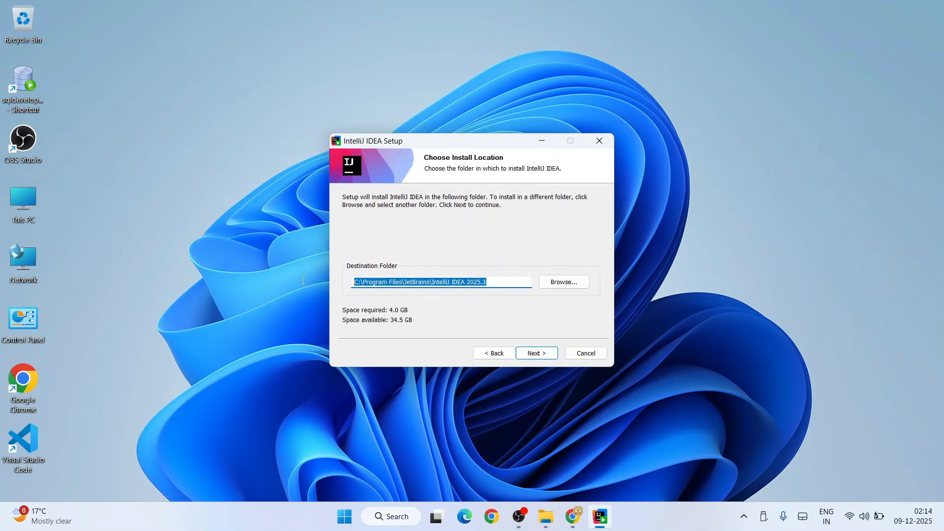
left_click(513, 283)
left_click(543, 353)
Step: Enable the desktop shortcut, "Open Folder as Project", the "bin" folder in PATH and the .java association, and start the installation
left_click(366, 221)
left_click(370, 256)
left_click(476, 223)
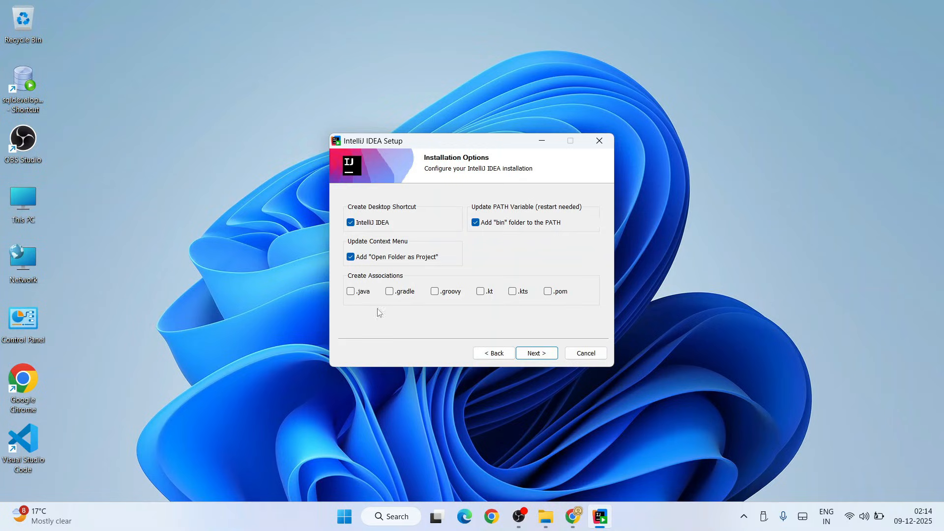
left_click(364, 294)
left_click(537, 353)
left_click(536, 353)
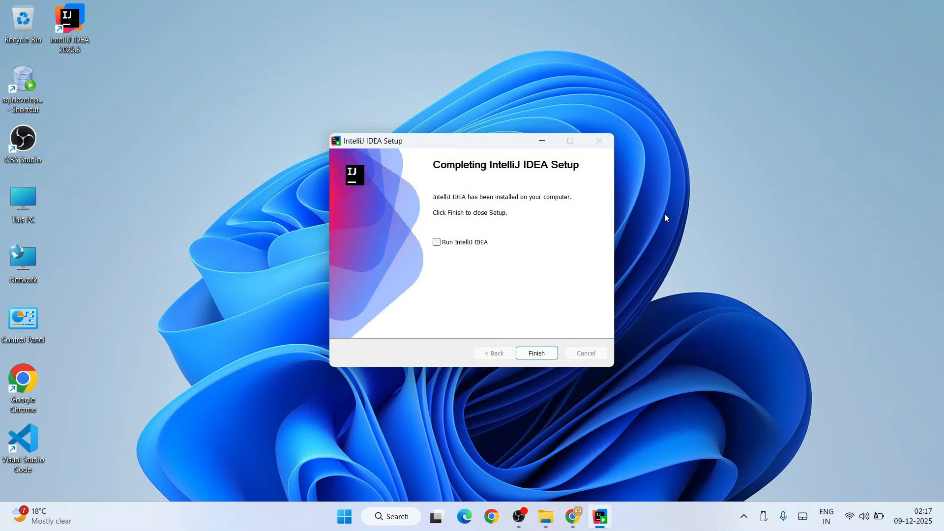
Step: Finish the setup with Run IntelliJ IDEA left unchecked and launch IntelliJ IDEA 2025.3 from its desktop shortcut
left_click(74, 29)
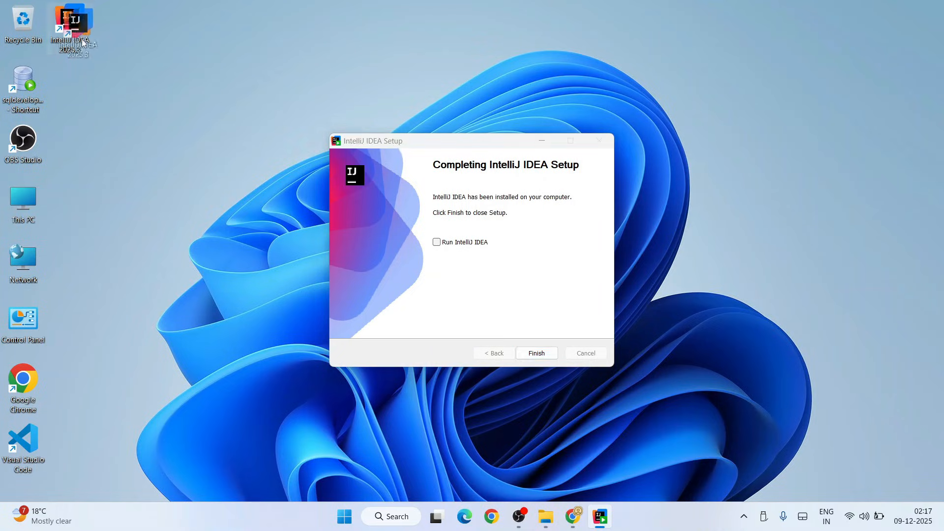
left_click(537, 354)
double_click(87, 26)
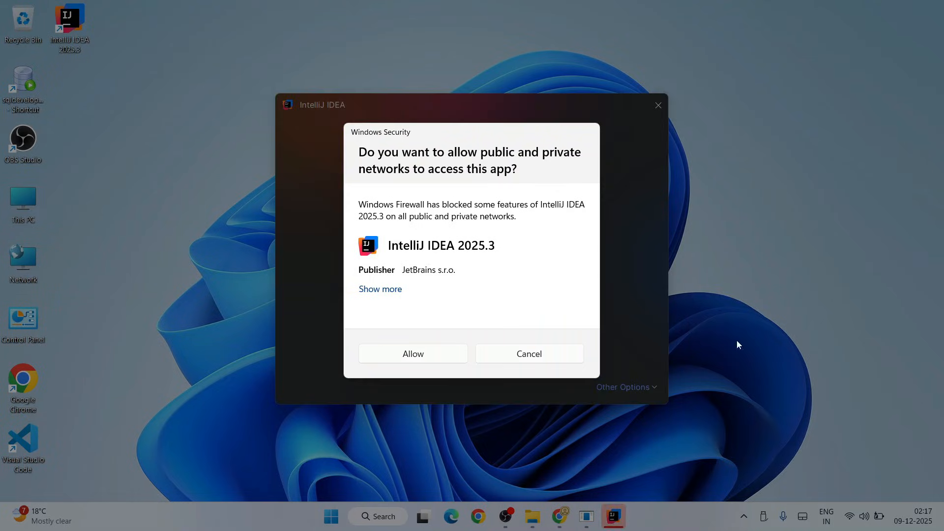
Step: Allow IntelliJ IDEA access to public and private networks and skip importing settings, with its welcome window maximized
left_click(431, 355)
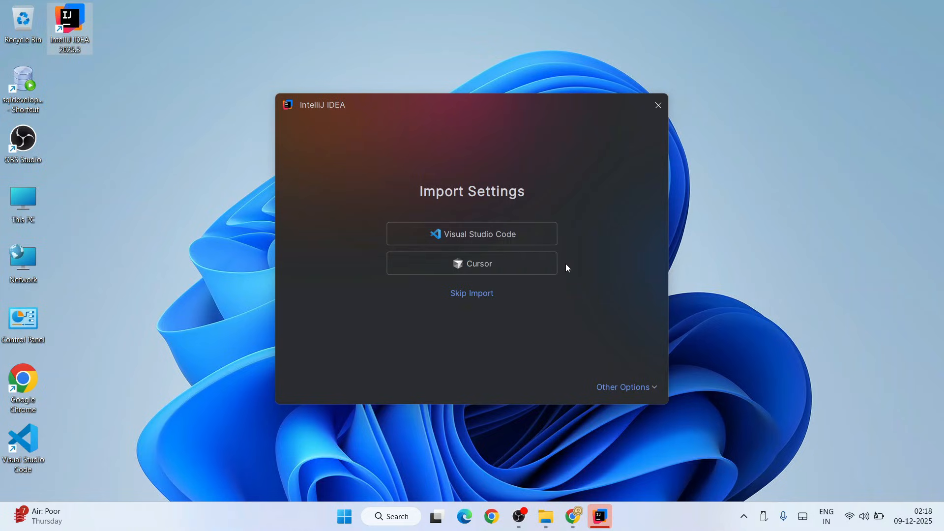
left_click(488, 297)
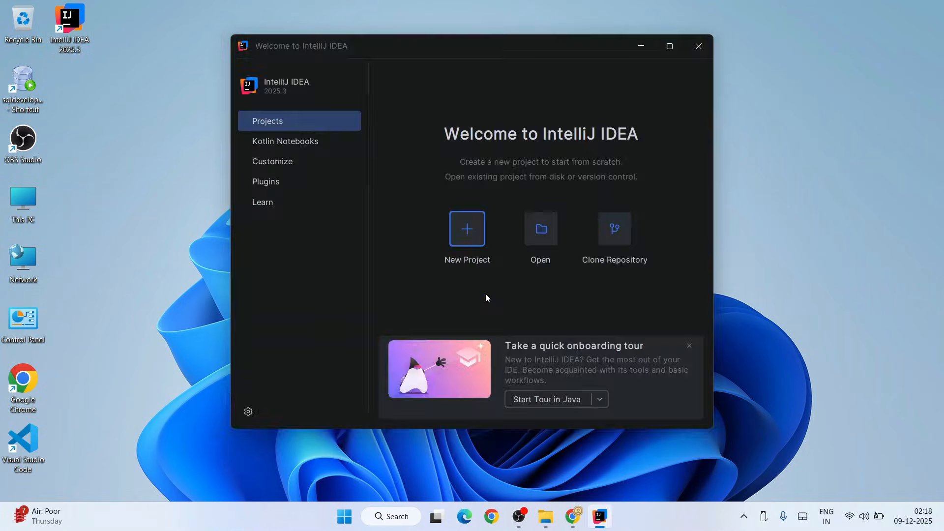
left_click(669, 46)
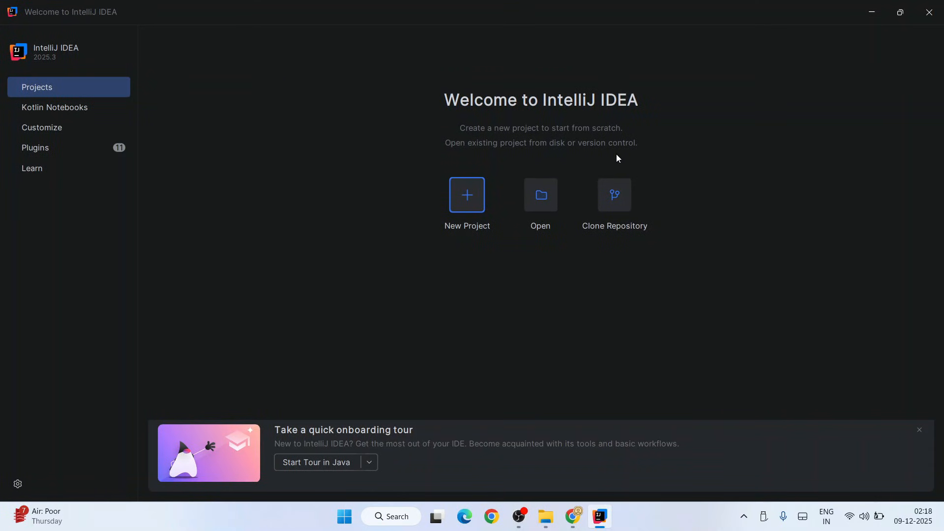
Step: Create a new Java project named HelloEveryone with the IntelliJ build system and the detected Oracle OpenJDK 25.0.1, keeping the sample code
left_click(468, 202)
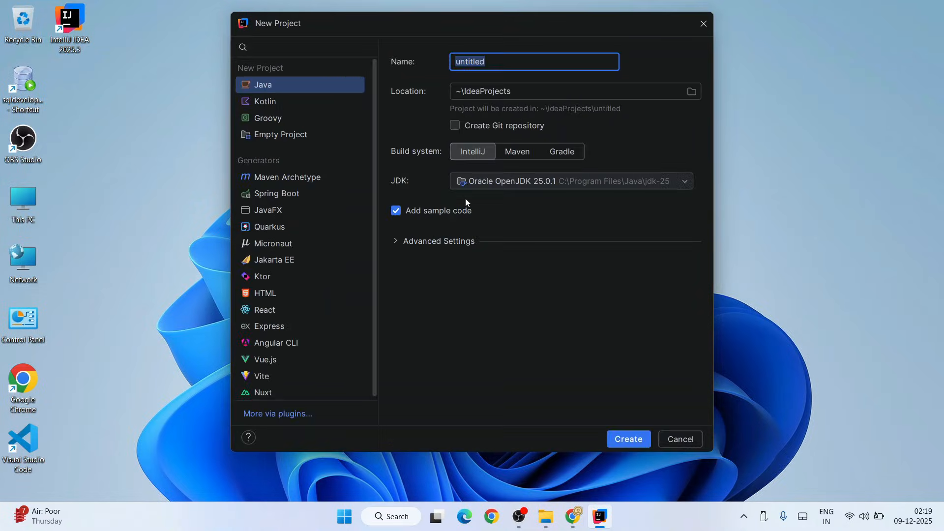
type("HelloEveryone")
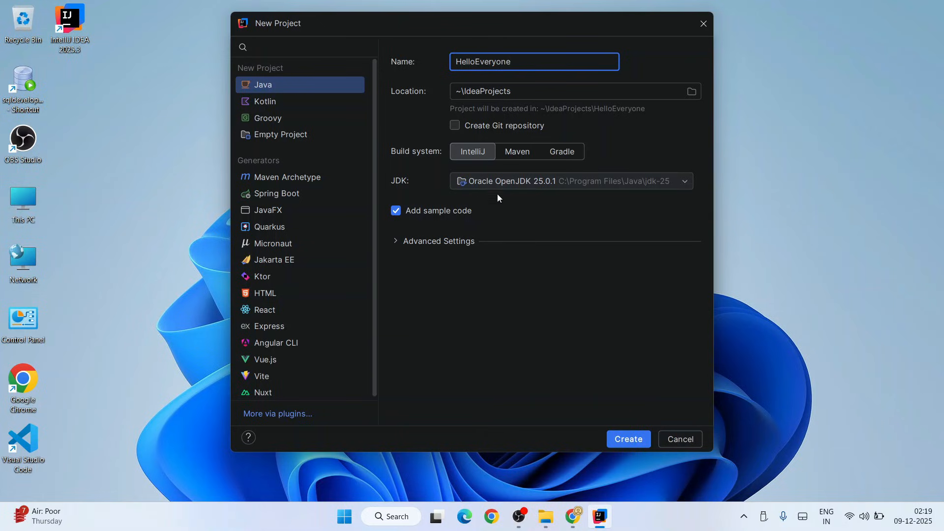
left_click(525, 182)
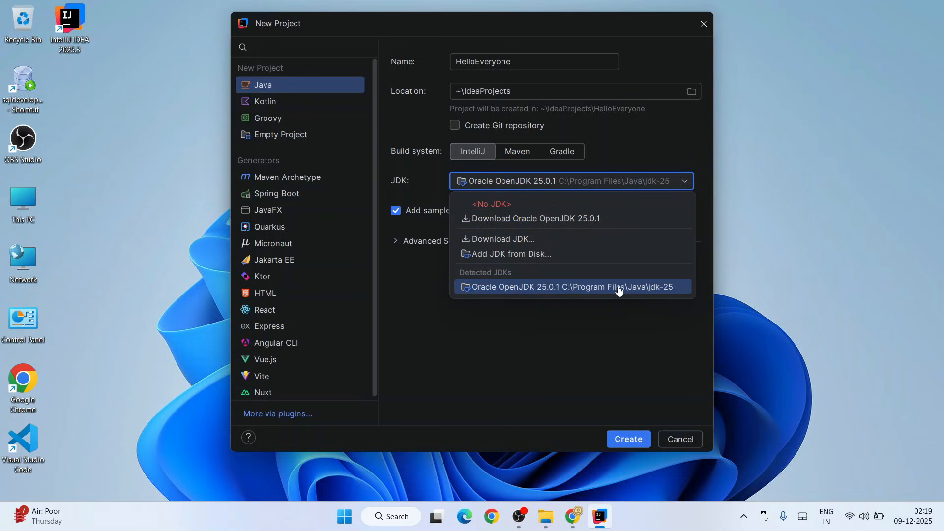
left_click(564, 288)
left_click(629, 439)
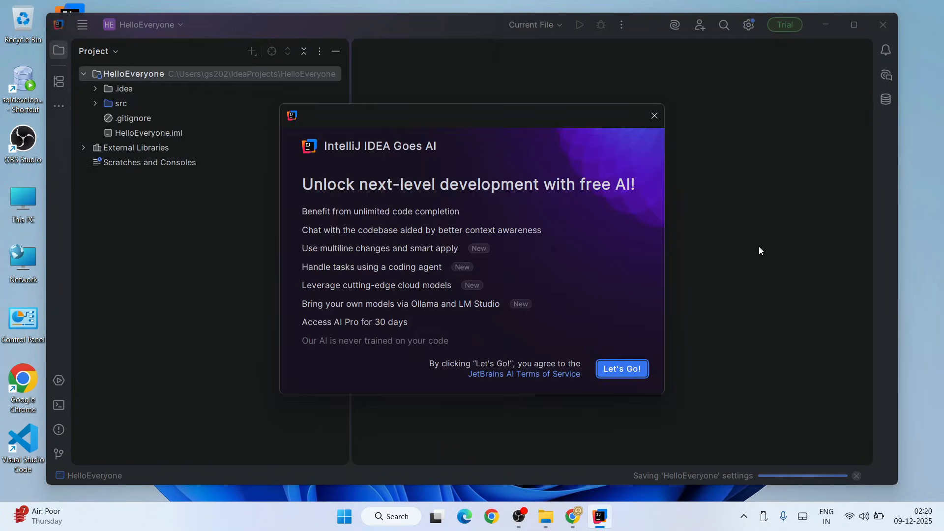
Step: Accept the free AI offer for IntelliJ IDEA and maximize the HelloEveryone project window
left_click(625, 373)
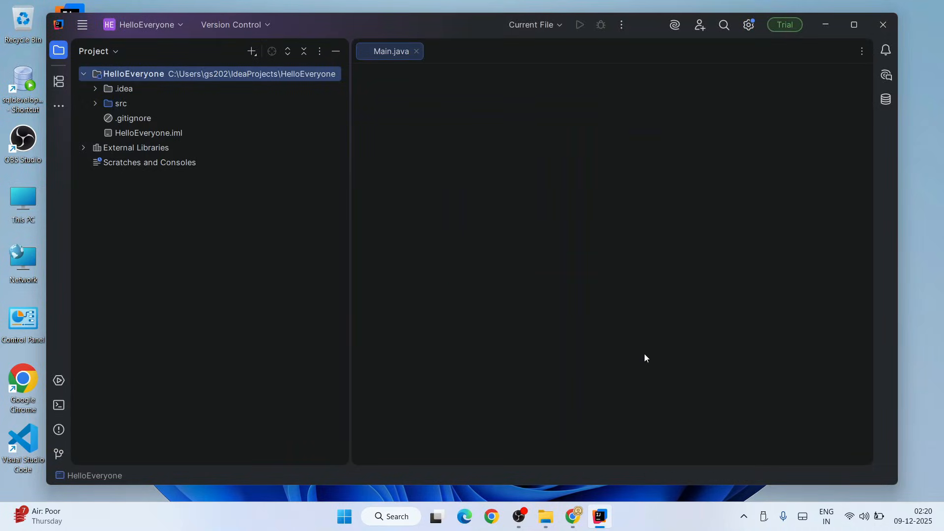
left_click(857, 26)
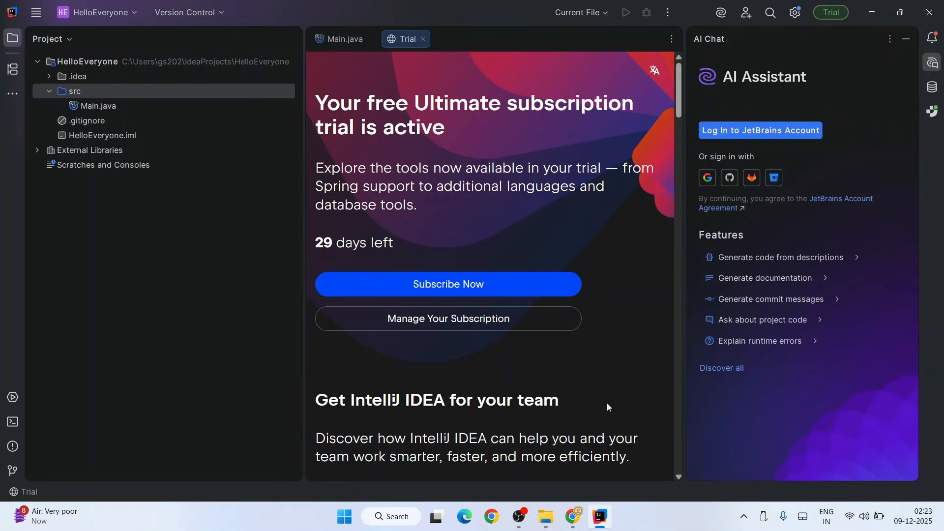
Step: Review the unified product and Ultimate subscription notes on the download page in Chrome, and return to IntelliJ IDEA
left_click(572, 517)
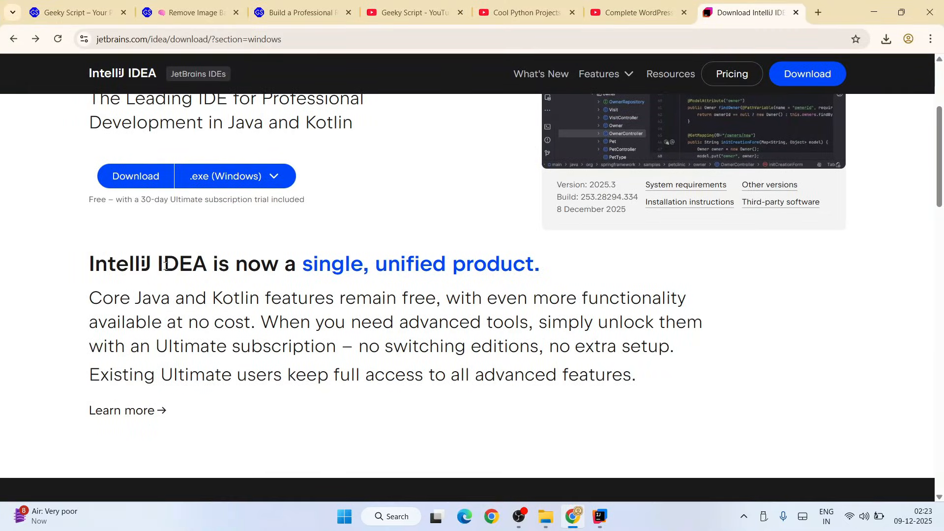
left_click_drag(96, 264, 500, 266)
left_click(339, 332)
left_click_drag(90, 299, 335, 349)
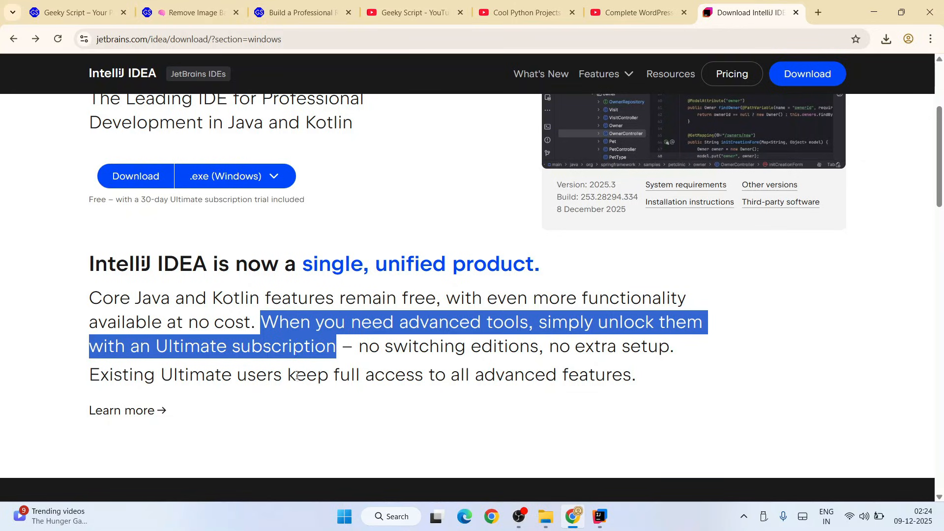
left_click_drag(397, 271, 617, 265)
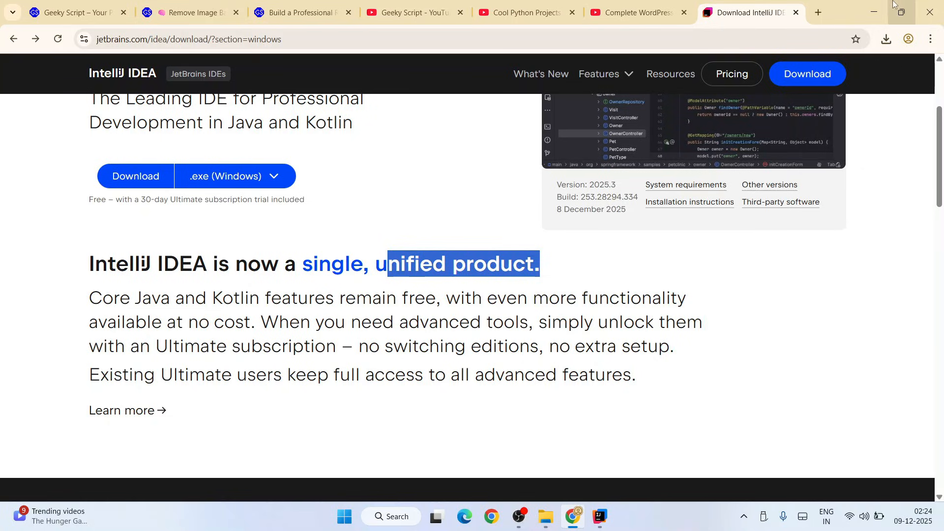
left_click(869, 14)
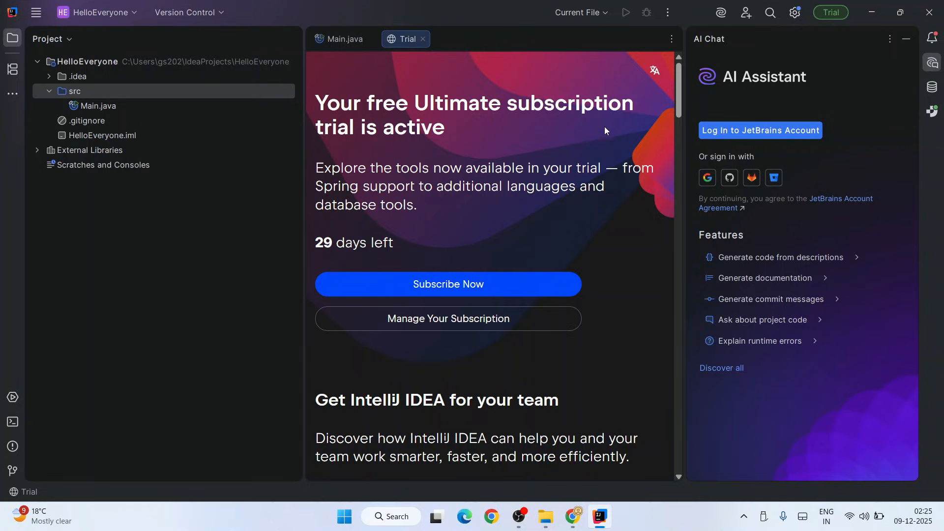
Step: Search everywhere for "manage", open Manage Subscriptions to check the IntelliJ IDEA subscription details, and close the dialog
left_click(771, 12)
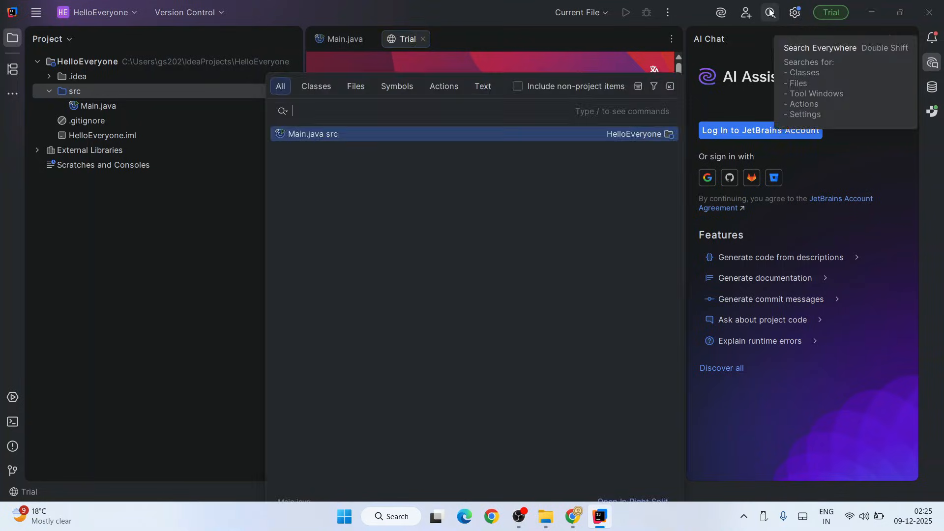
type("m")
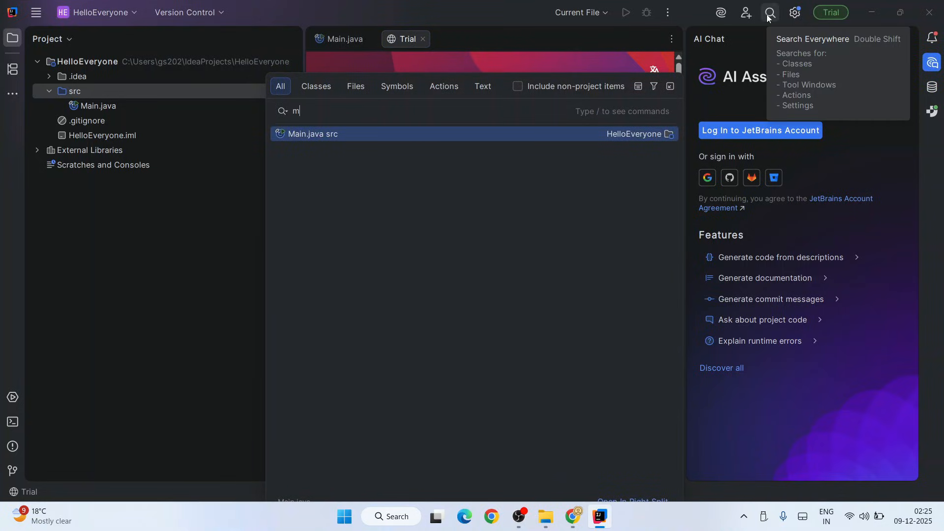
type("anage")
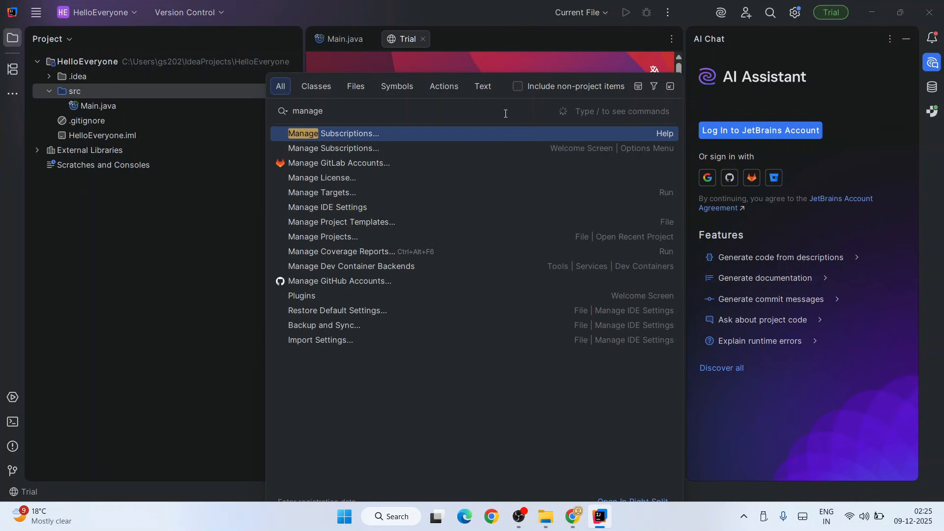
left_click(353, 134)
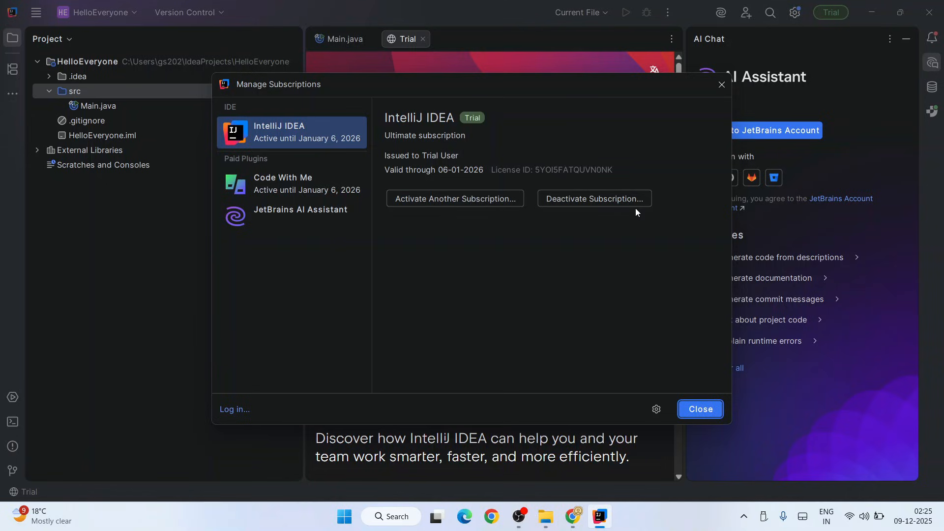
left_click(701, 409)
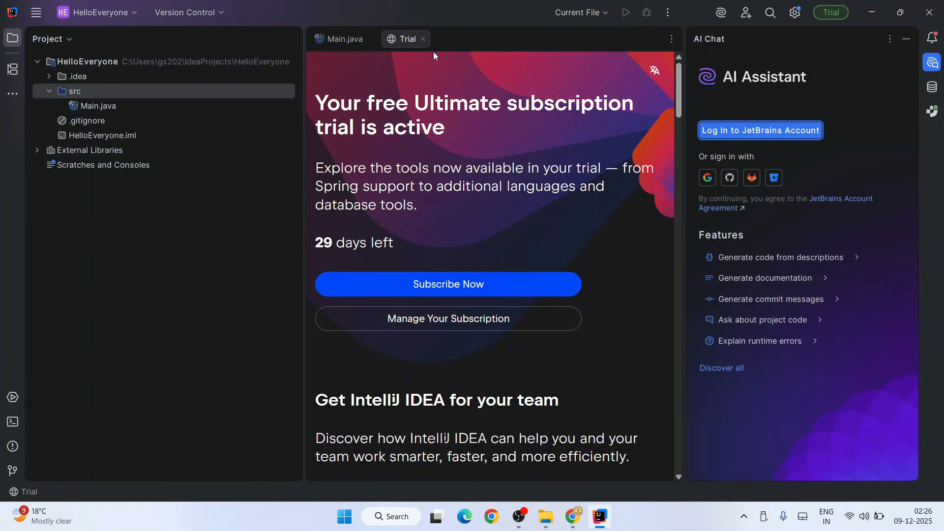
Step: Close the Trial page, select Main.java in the src folder, and widen the code editor by narrowing the AI Chat area
left_click(423, 39)
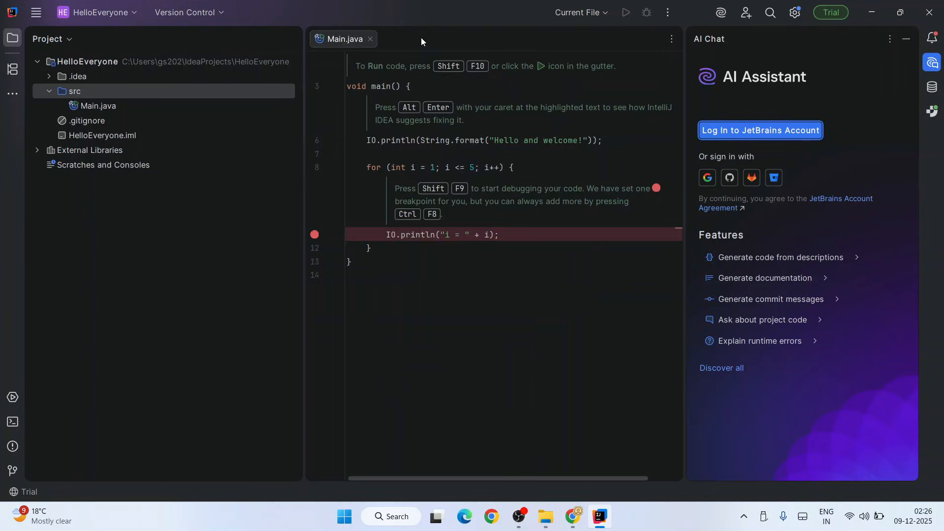
left_click(93, 106)
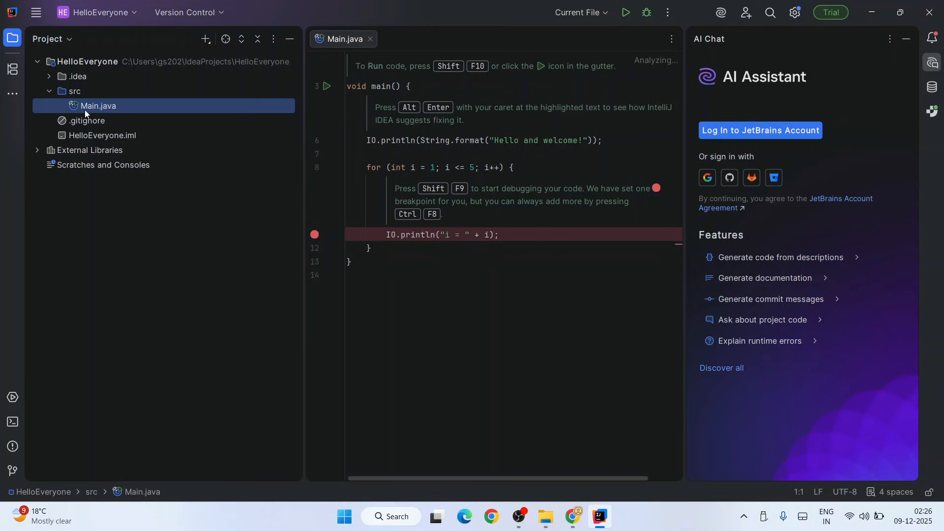
left_click_drag(685, 175, 748, 176)
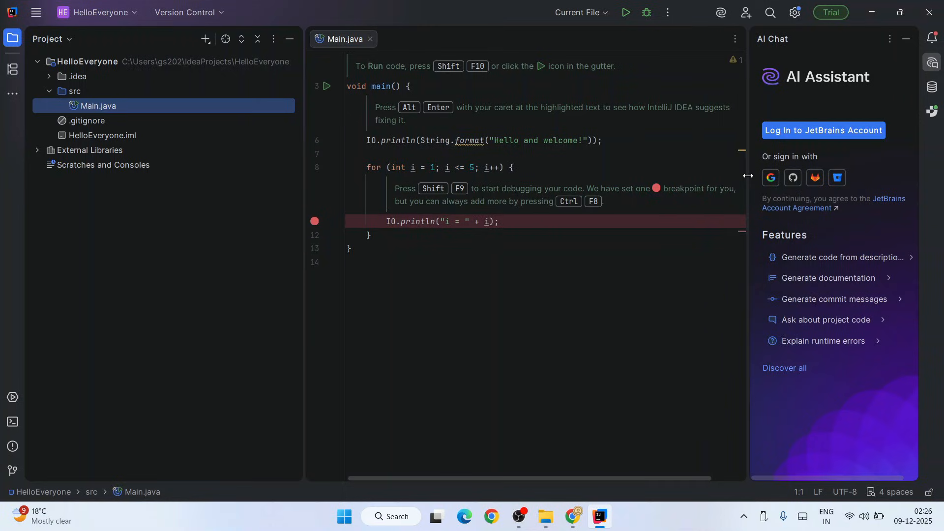
Step: Examine the sample code in Main.java, including the for loop from 1 to 5 and the "Hello and welcome!" print statement
left_click_drag(374, 64, 446, 261)
left_click(423, 296)
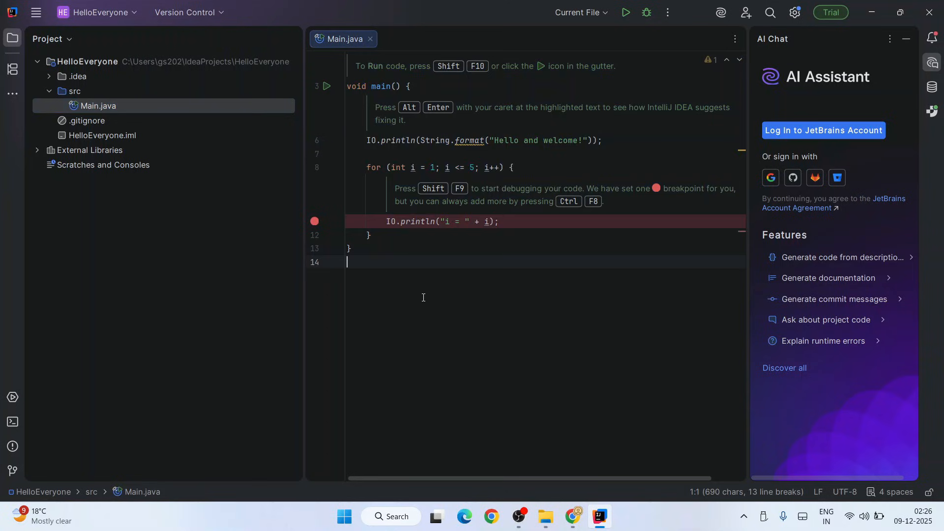
left_click_drag(362, 164, 405, 242)
left_click(433, 264)
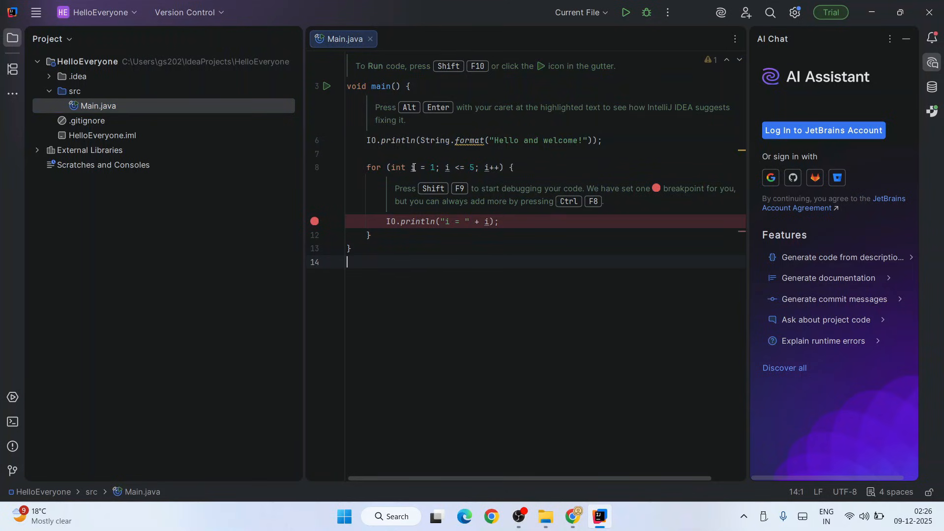
left_click_drag(411, 168, 513, 170)
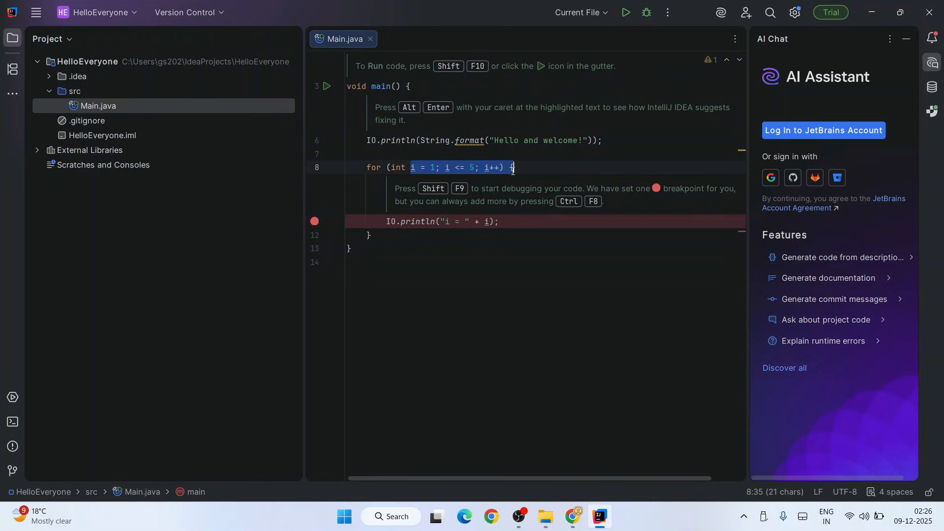
left_click(496, 229)
left_click_drag(495, 137, 598, 141)
left_click(553, 287)
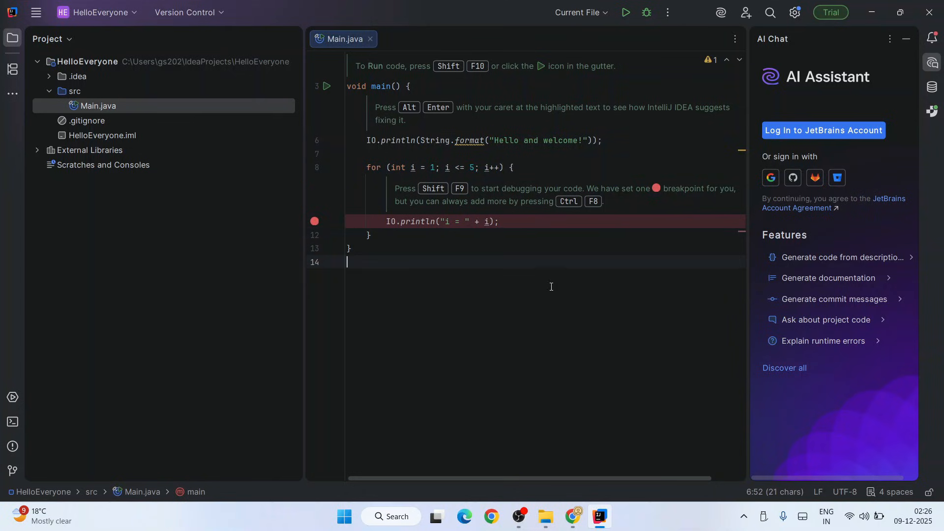
Step: Run Main.java and compare the printed greeting and loop output with the sample code
left_click(623, 17)
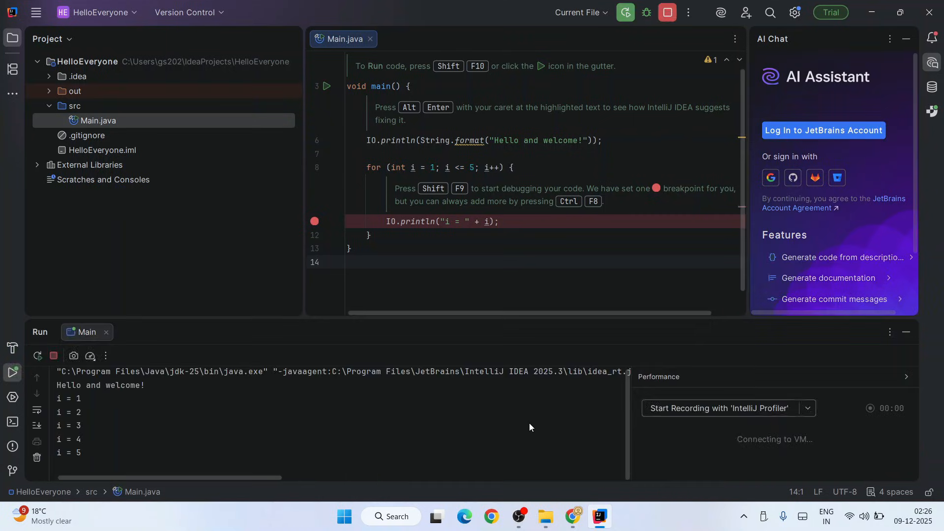
scroll(134, 395, "up", 2)
left_click_drag(144, 388, 51, 367)
left_click(93, 401)
left_click_drag(98, 455, 55, 397)
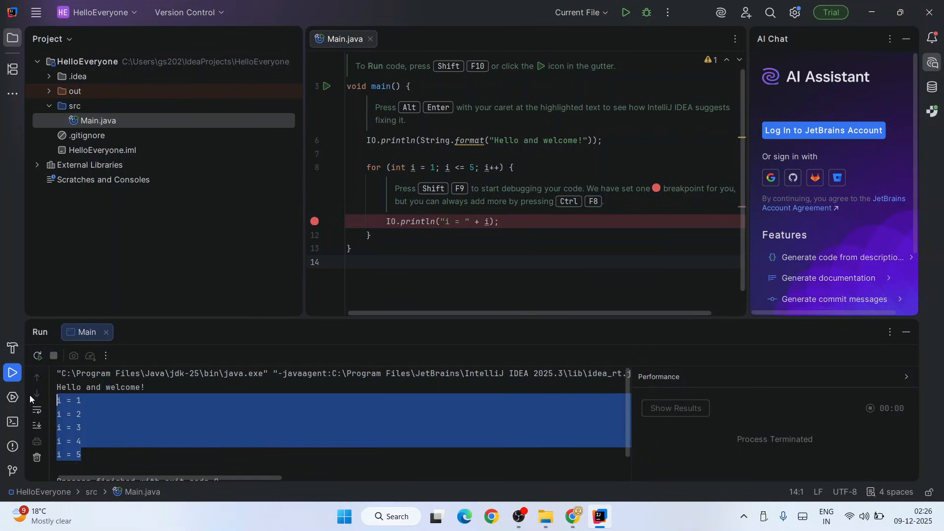
left_click(106, 453)
left_click(435, 247)
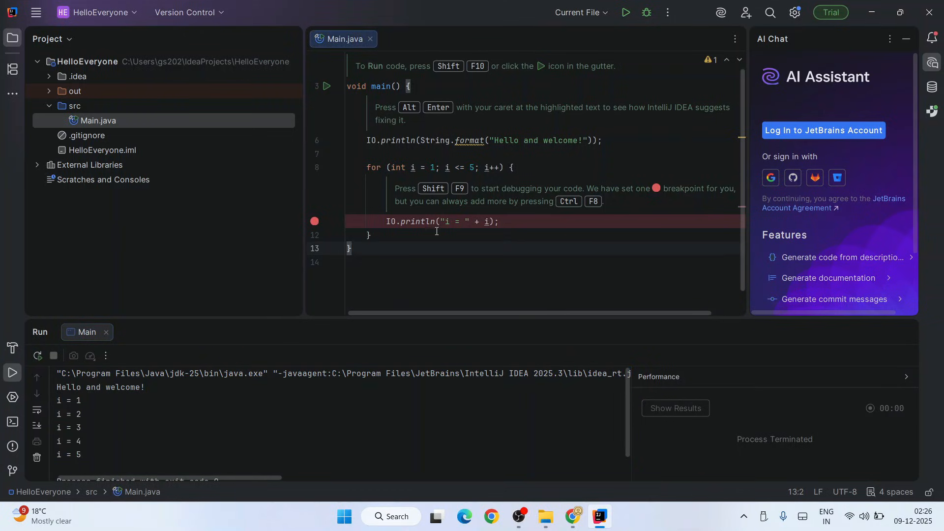
left_click_drag(437, 232, 308, 4)
left_click(487, 232)
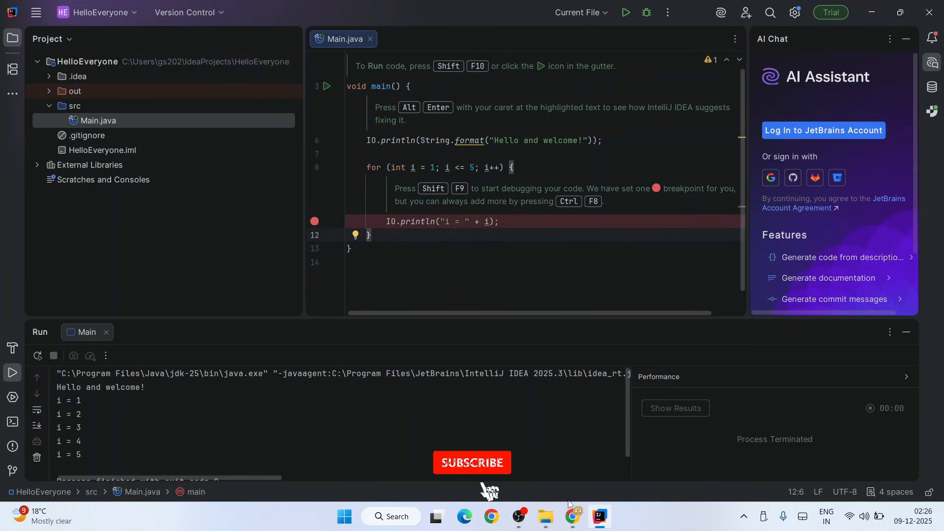
Step: Switch to Chrome and look through the videos of the Cool Python Projects playlist on YouTube
left_click(573, 516)
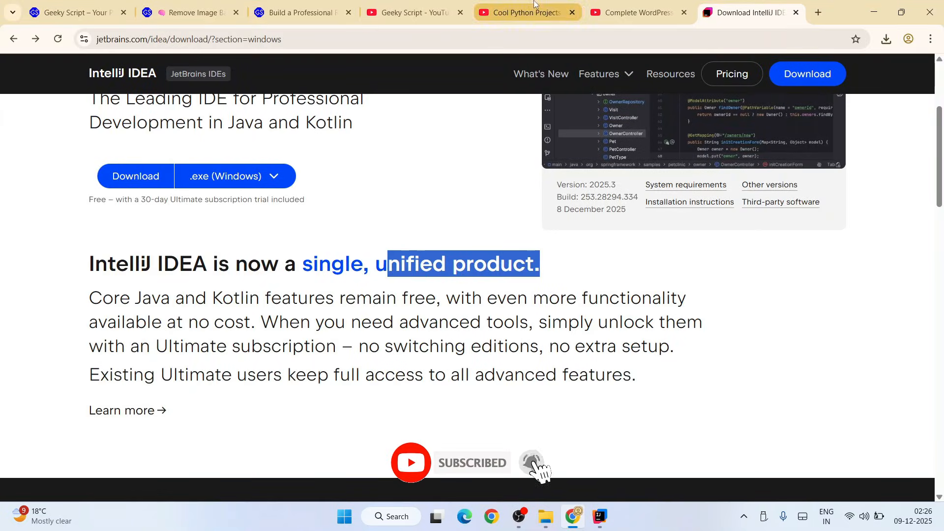
left_click(521, 12)
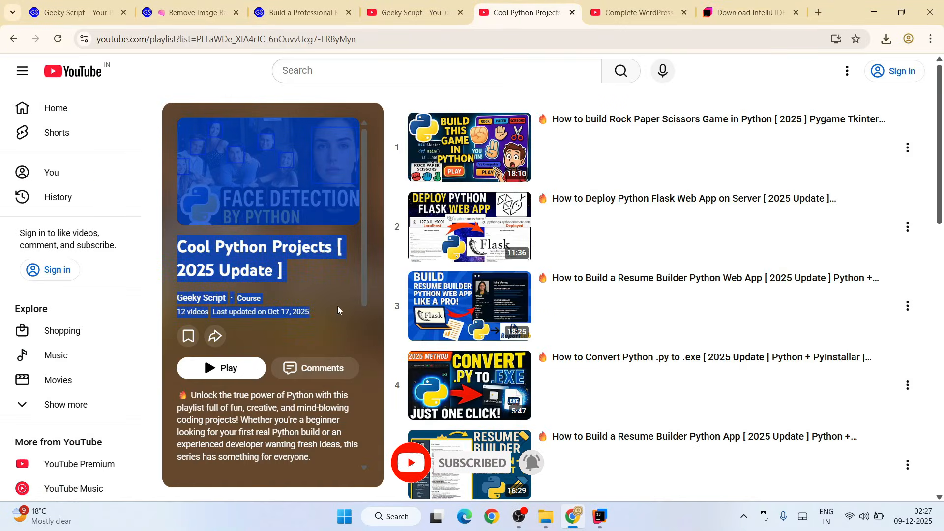
scroll(704, 305, "down", 8)
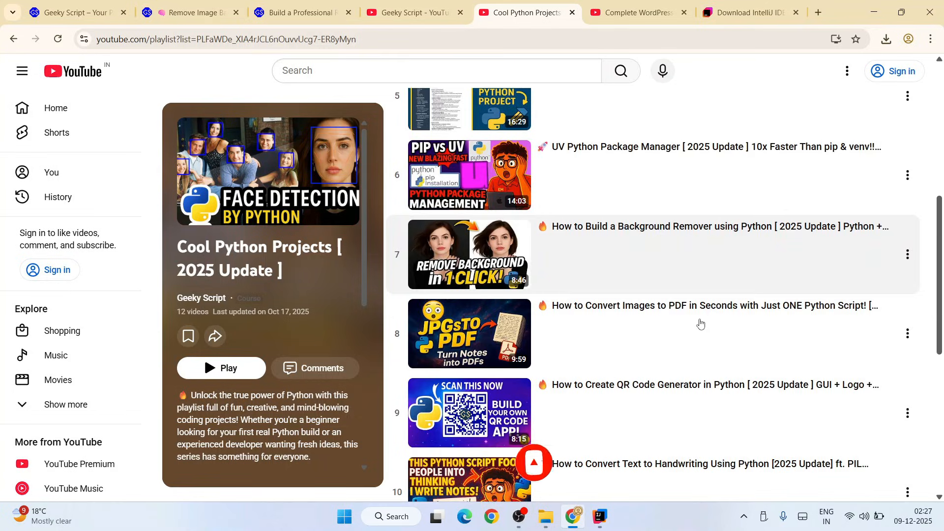
scroll(702, 323, "down", 8)
scroll(538, 131, "up", 8)
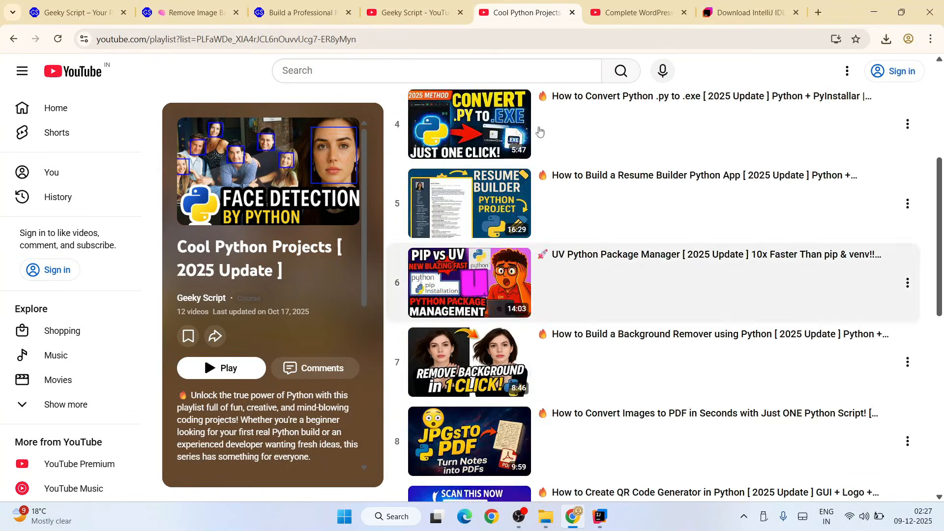
Step: Look through the geekyscript.com article on removing image backgrounds using Python
left_click(192, 12)
scroll(316, 192, "down", 15)
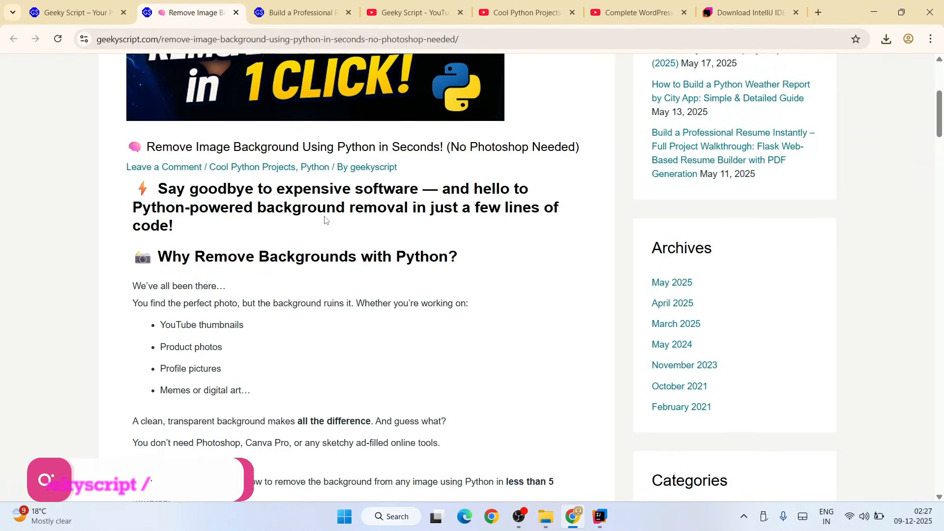
scroll(326, 221, "down", 20)
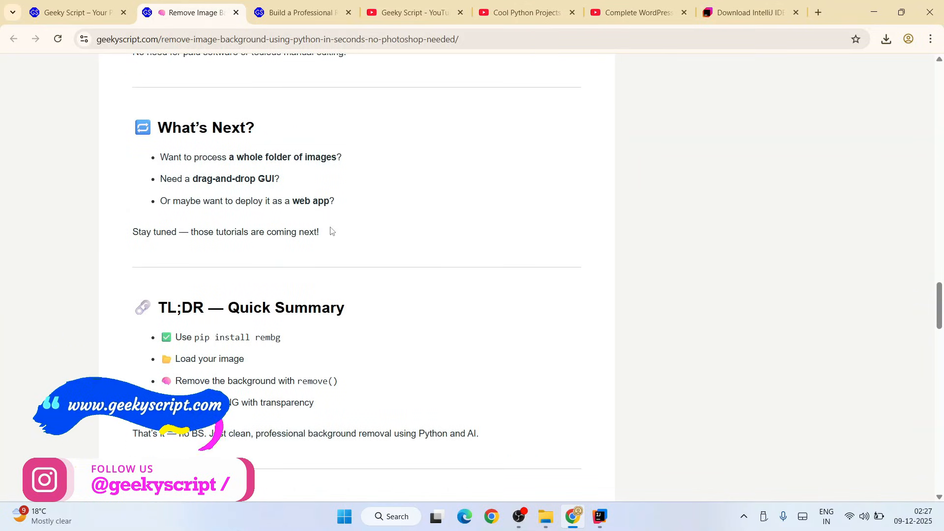
scroll(331, 230, "up", 8)
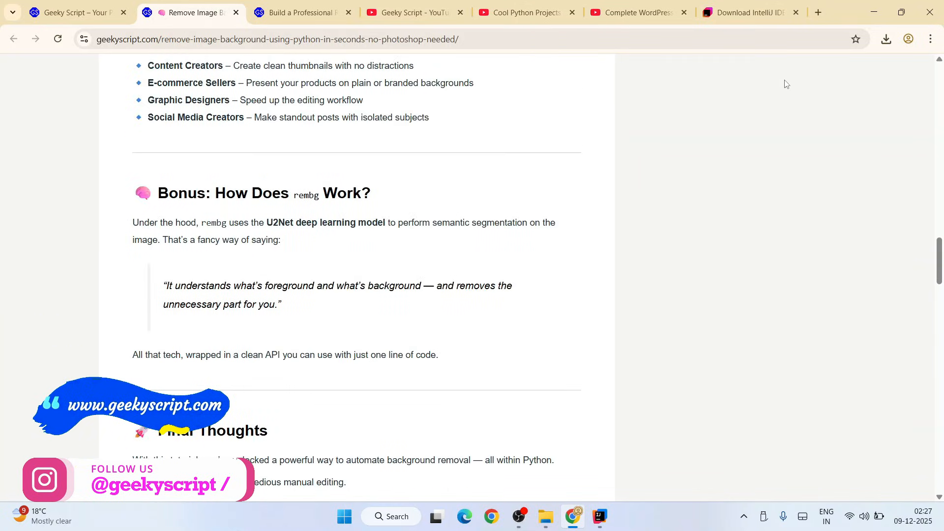